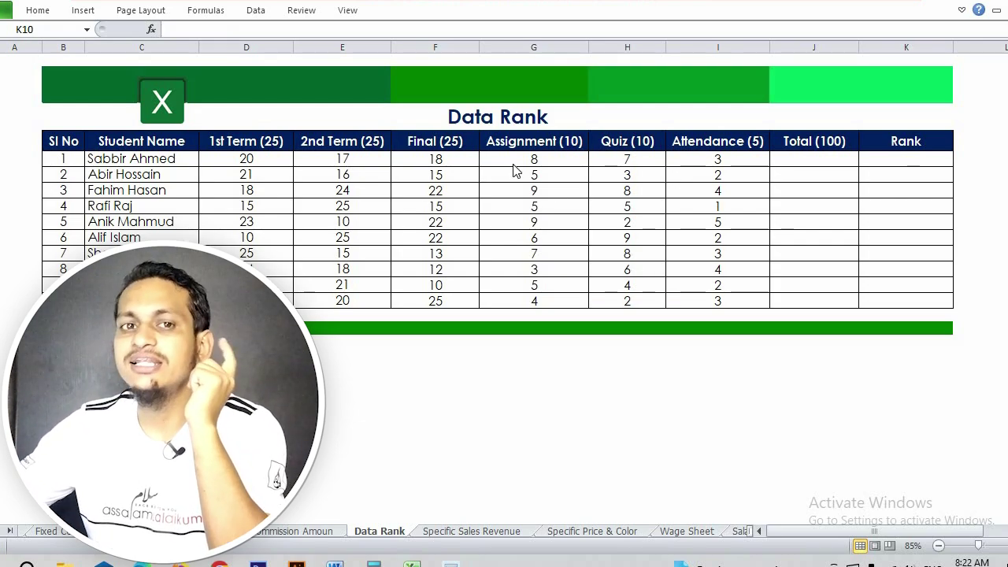
# Examine the Data Rank sheet's title, serial numbers, student names, marks and the column headers from 1st Term to Attendance
pyautogui.click(472, 119)
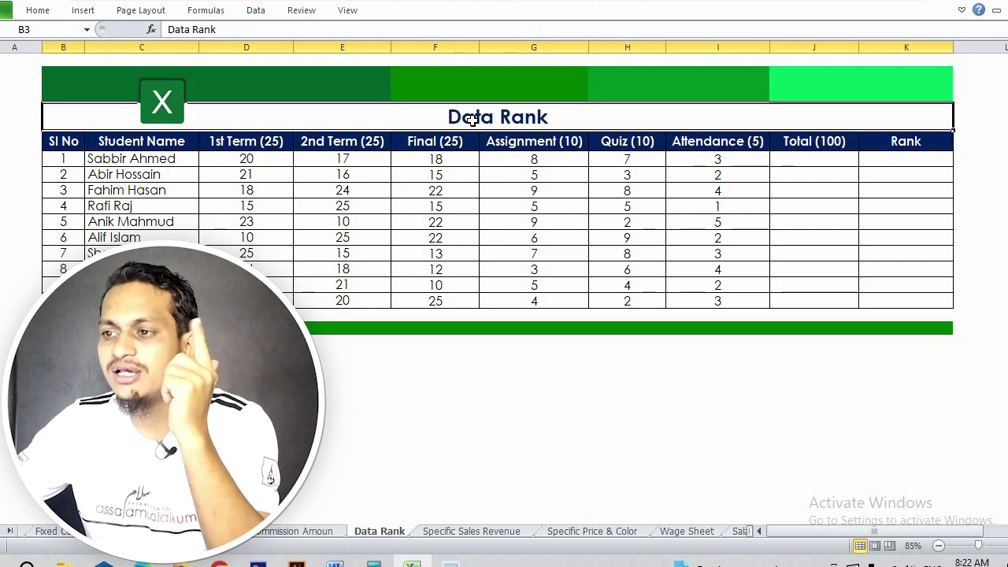
pyautogui.moveTo(65, 159); pyautogui.dragTo(75, 301)
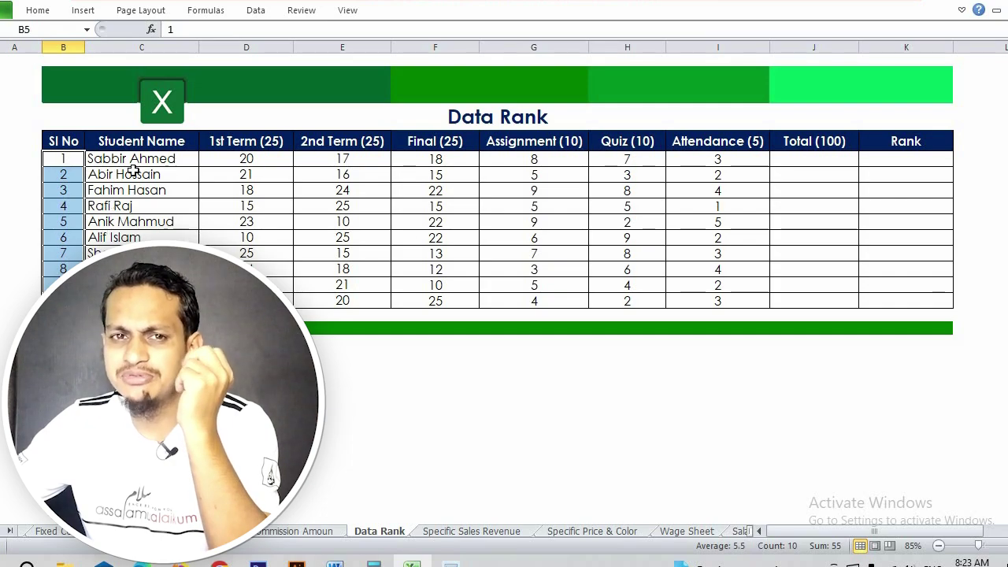
pyautogui.moveTo(137, 160); pyautogui.dragTo(140, 301)
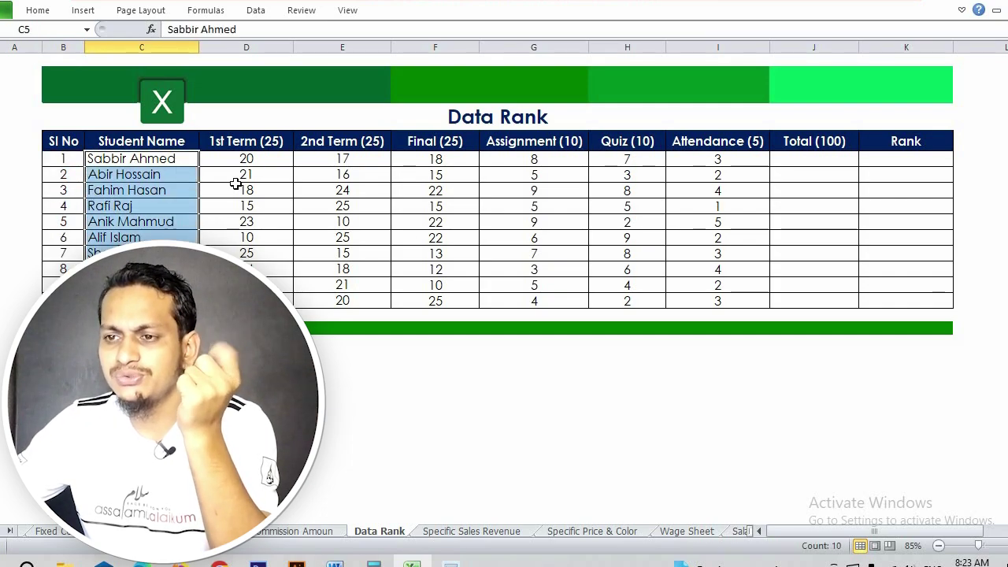
pyautogui.moveTo(238, 142); pyautogui.dragTo(676, 142)
pyautogui.moveTo(284, 158); pyautogui.dragTo(670, 300)
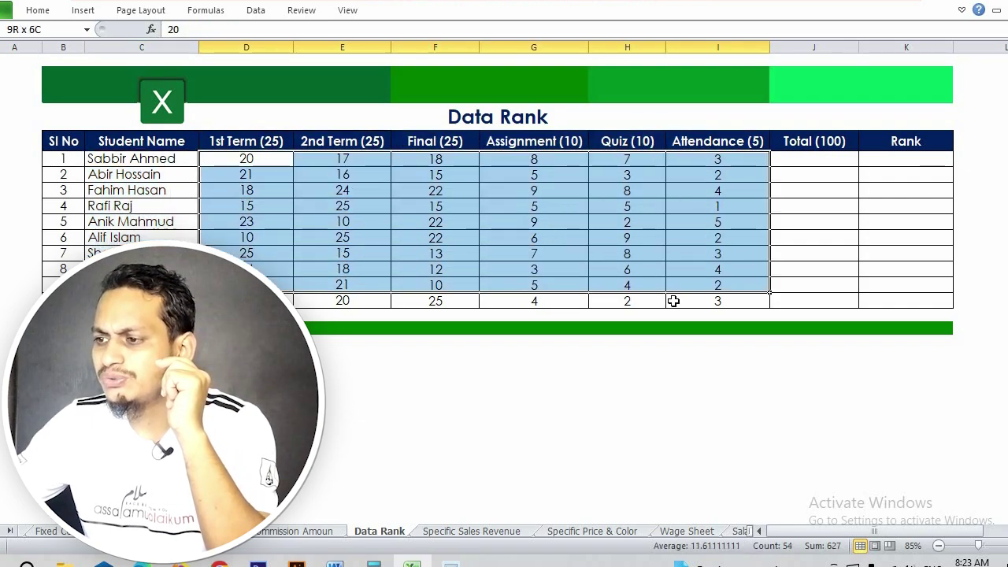
pyautogui.click(671, 299)
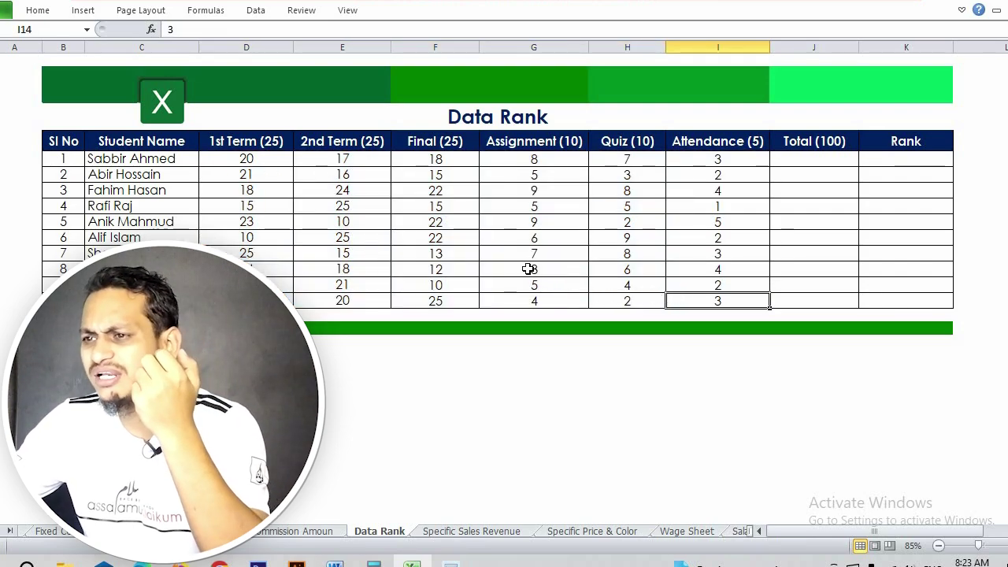
pyautogui.click(231, 142)
pyautogui.press('Right')
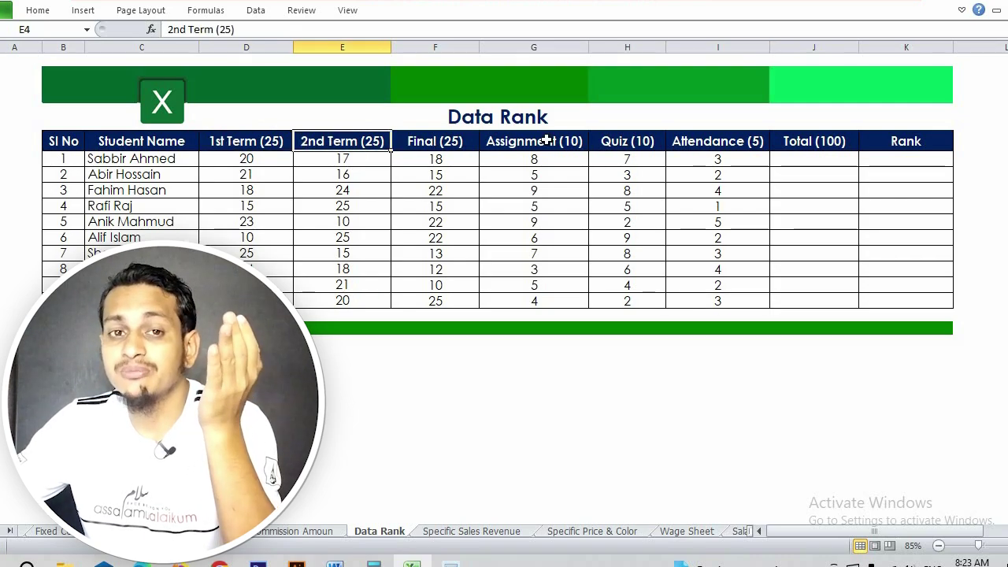
pyautogui.press('Right')
pyautogui.press('Right')
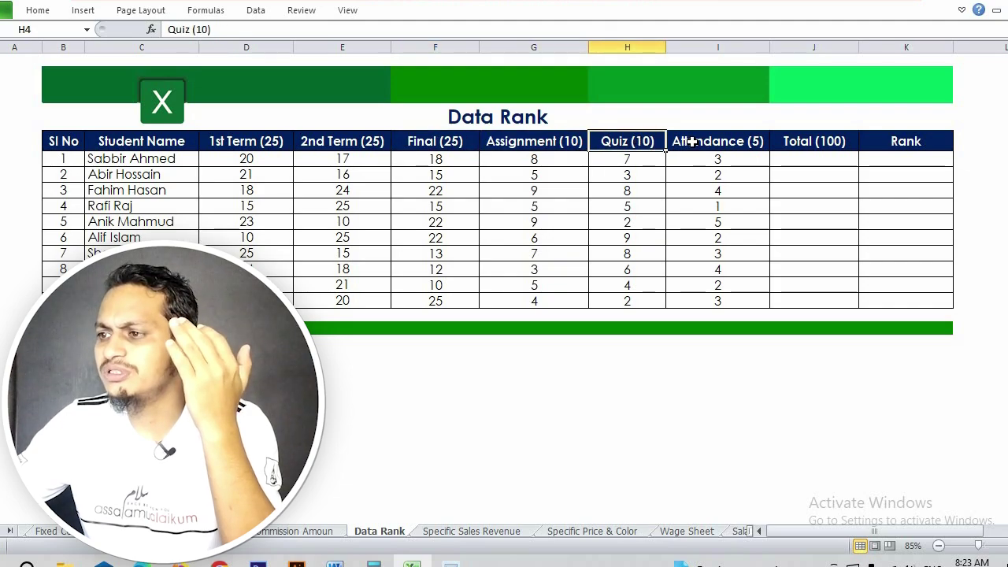
pyautogui.press('Right')
pyautogui.press('Right')
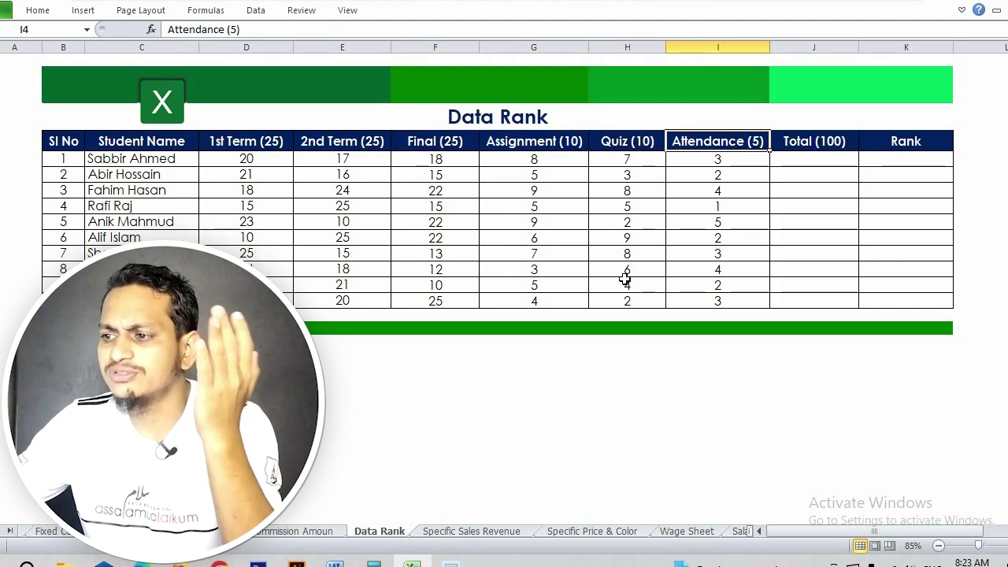
# Total the first student's marks in J5 with =SUM(D5:I5) and fill the formula down the Total column to row 14
pyautogui.click(814, 159)
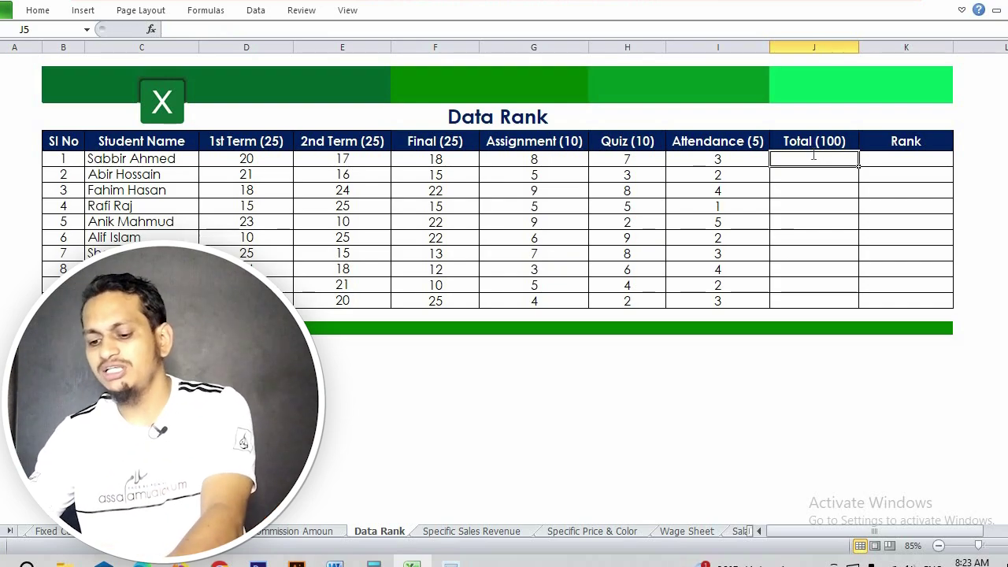
pyautogui.write('=sum')
pyautogui.press('Tab')
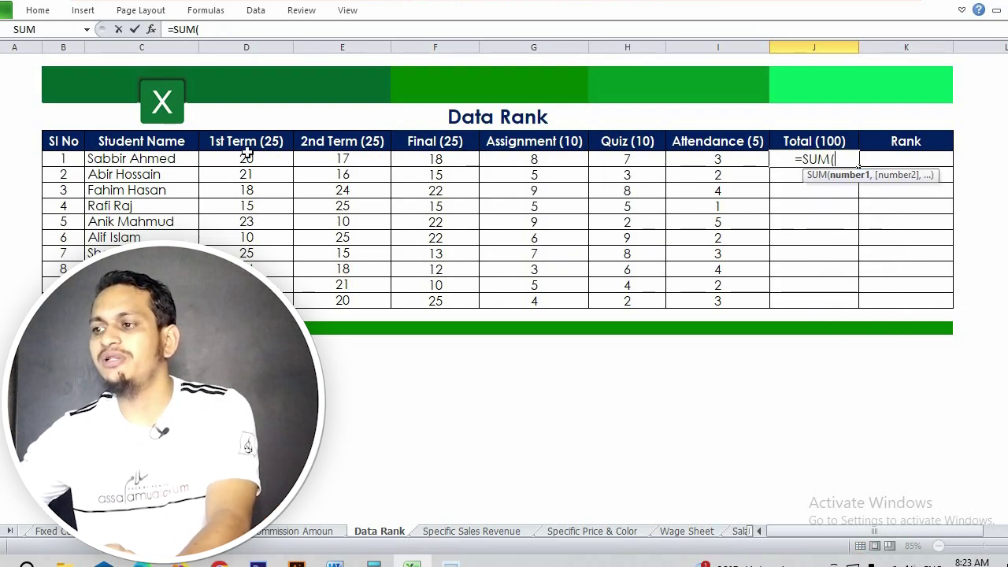
pyautogui.moveTo(246, 159); pyautogui.dragTo(640, 144)
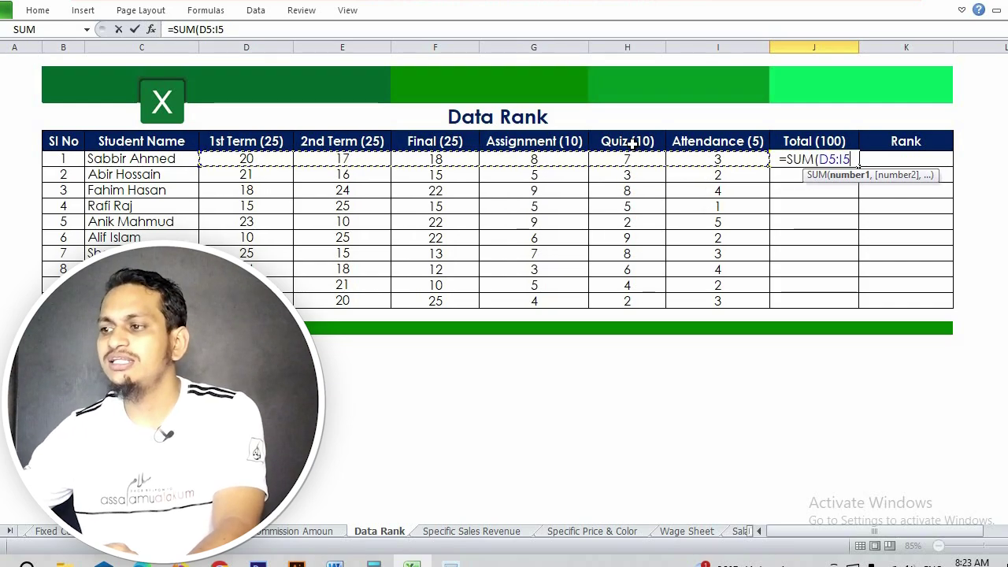
pyautogui.press('Return')
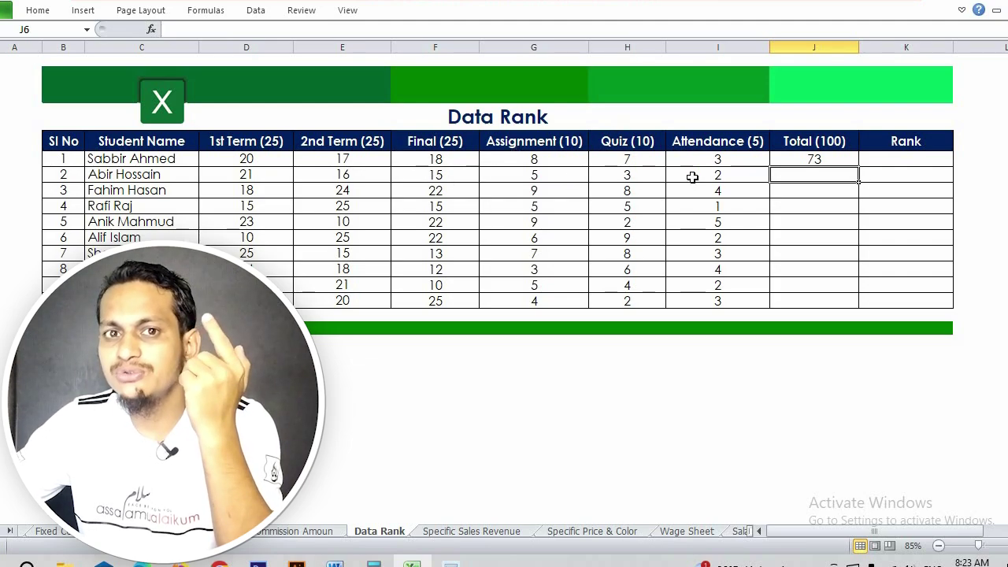
pyautogui.click(854, 162)
pyautogui.doubleClick(858, 167)
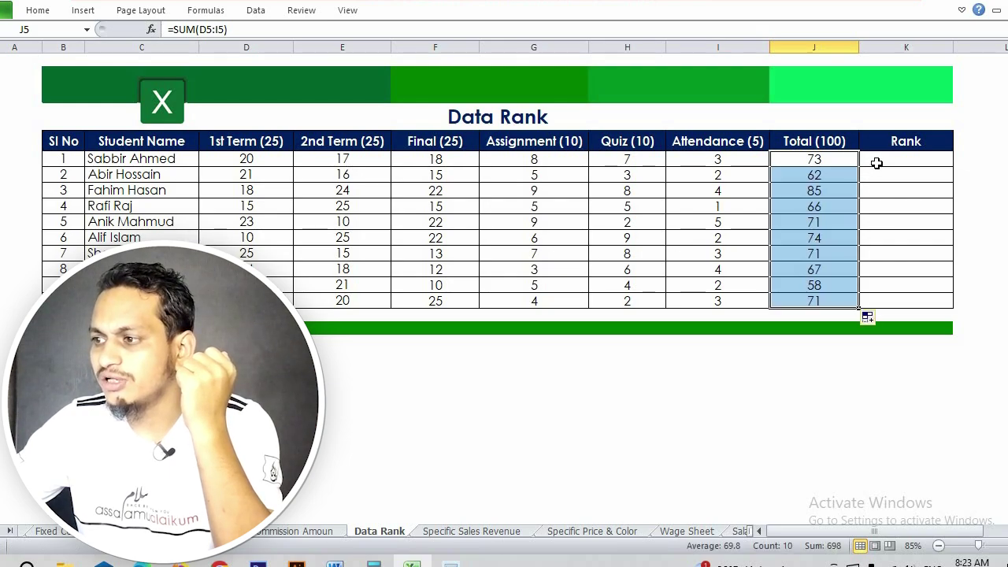
# Rank the first total in K5 with =RANK(J5,$J$5:$J$14,0), descending order, and fill the formula down the Rank column to row 14
pyautogui.click(876, 162)
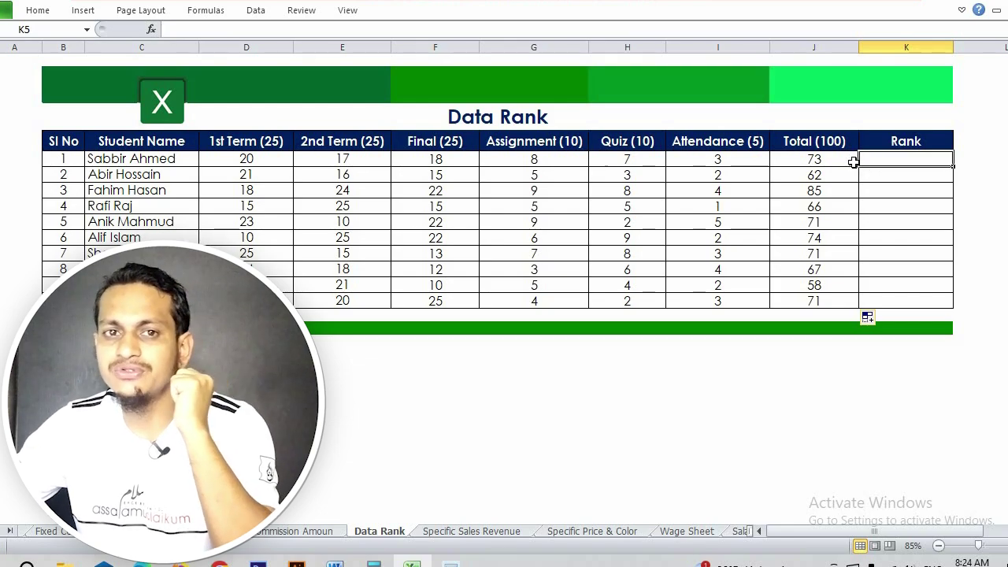
pyautogui.write('=rank')
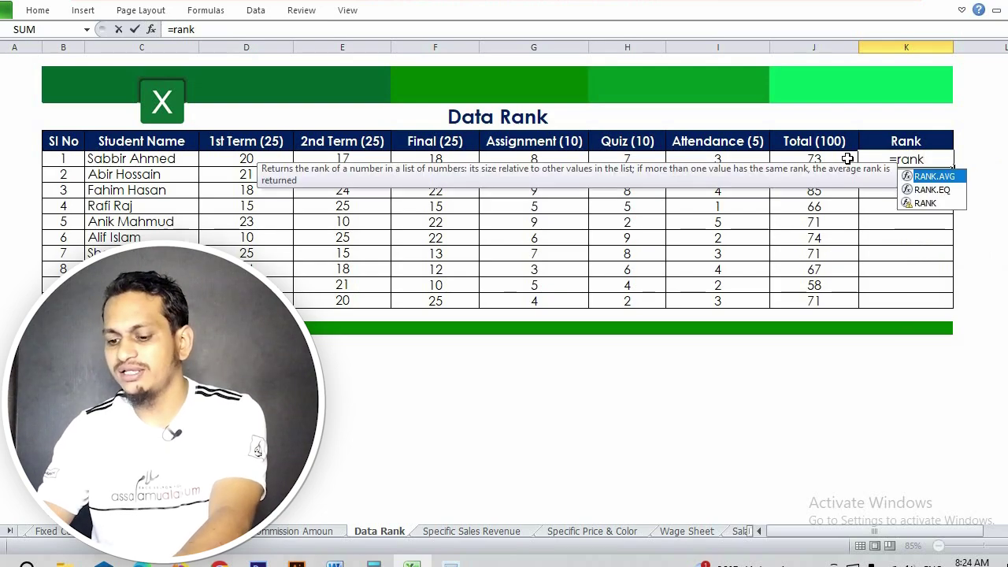
pyautogui.write('(')
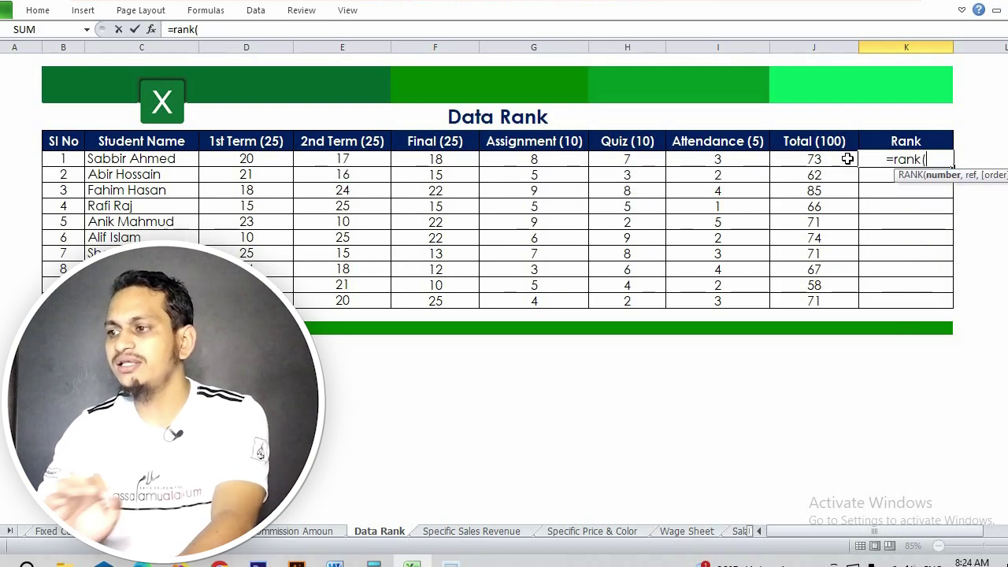
pyautogui.click(807, 160)
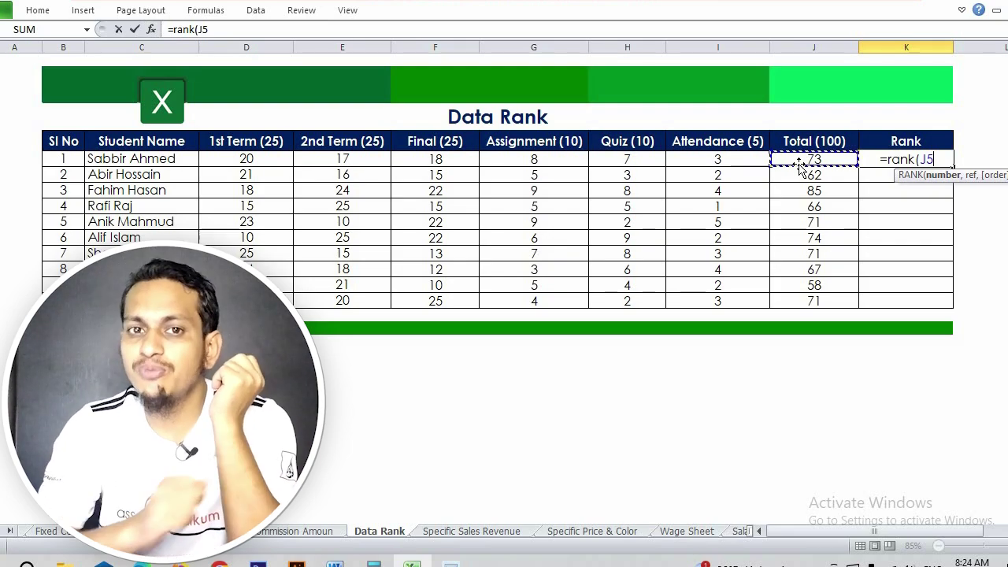
pyautogui.write(',')
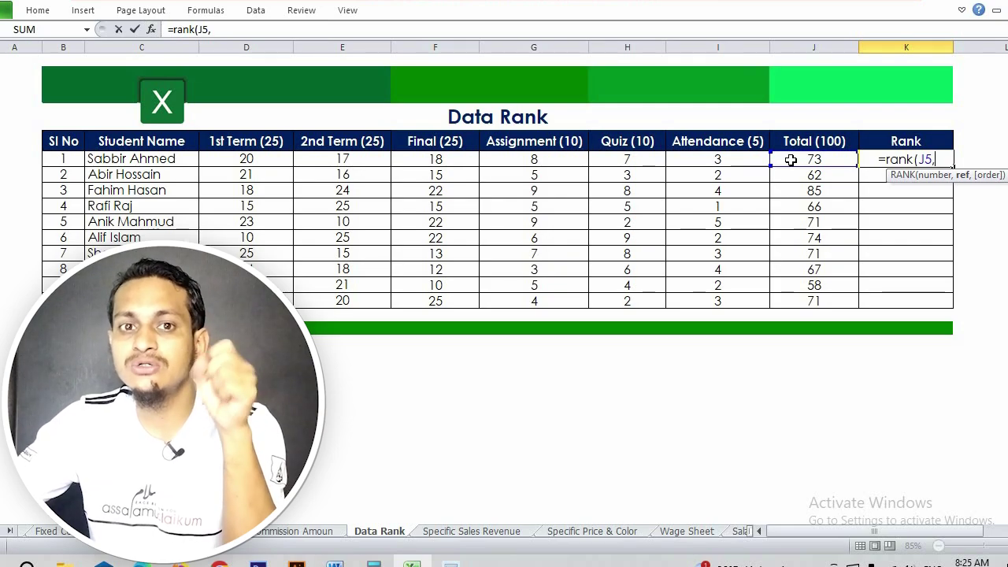
pyautogui.moveTo(791, 162); pyautogui.dragTo(793, 299)
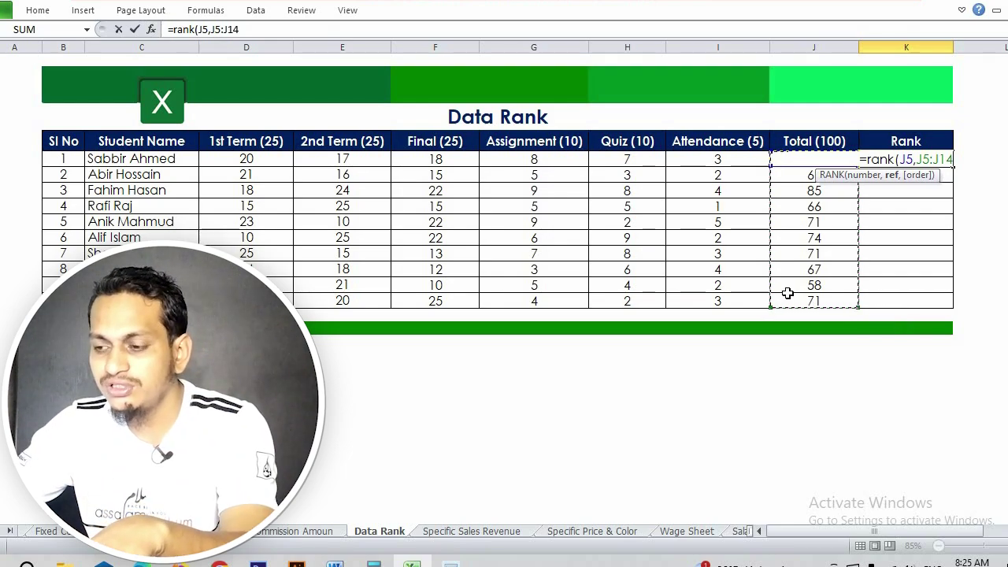
pyautogui.press('F4')
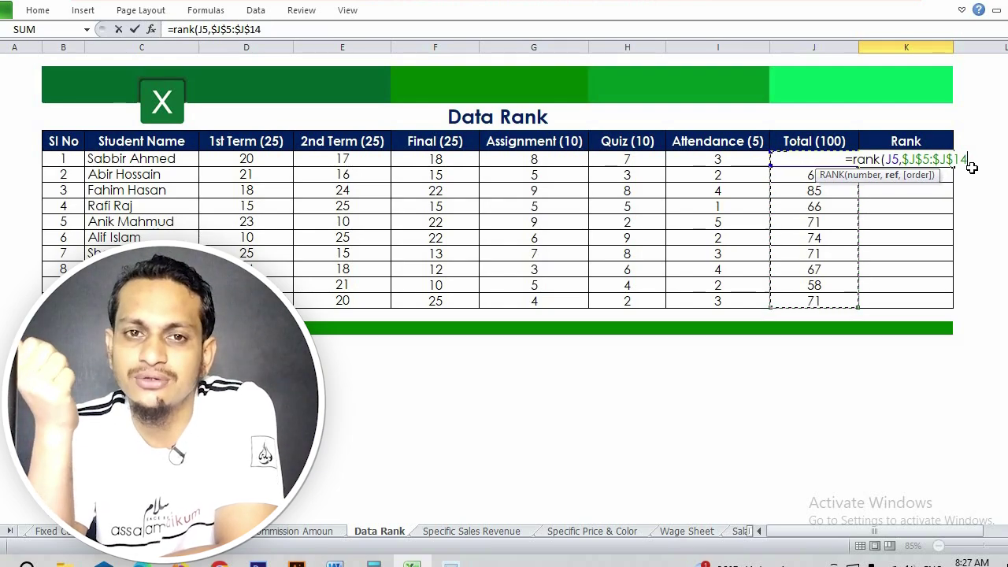
pyautogui.write(',')
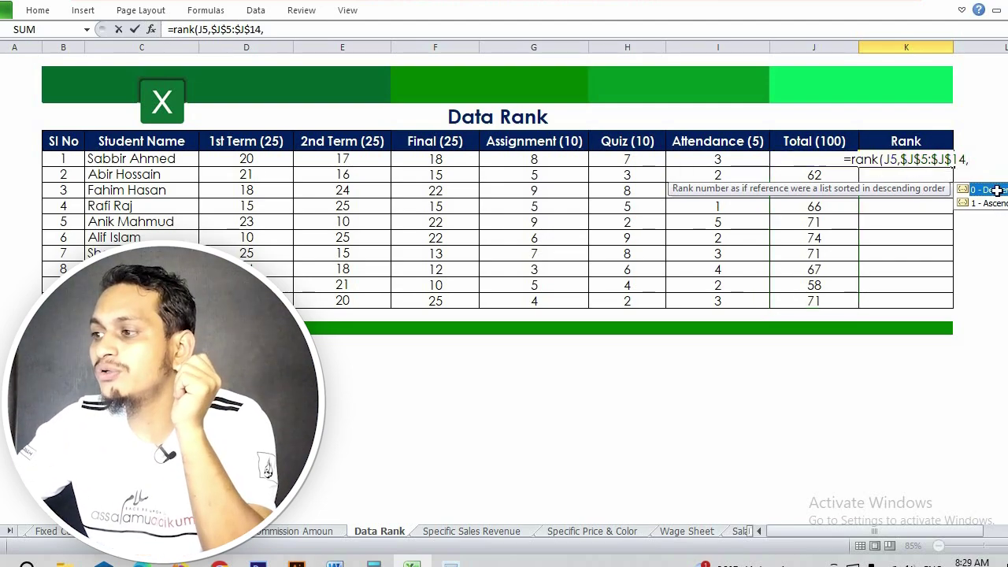
pyautogui.doubleClick(998, 191)
pyautogui.press('Return')
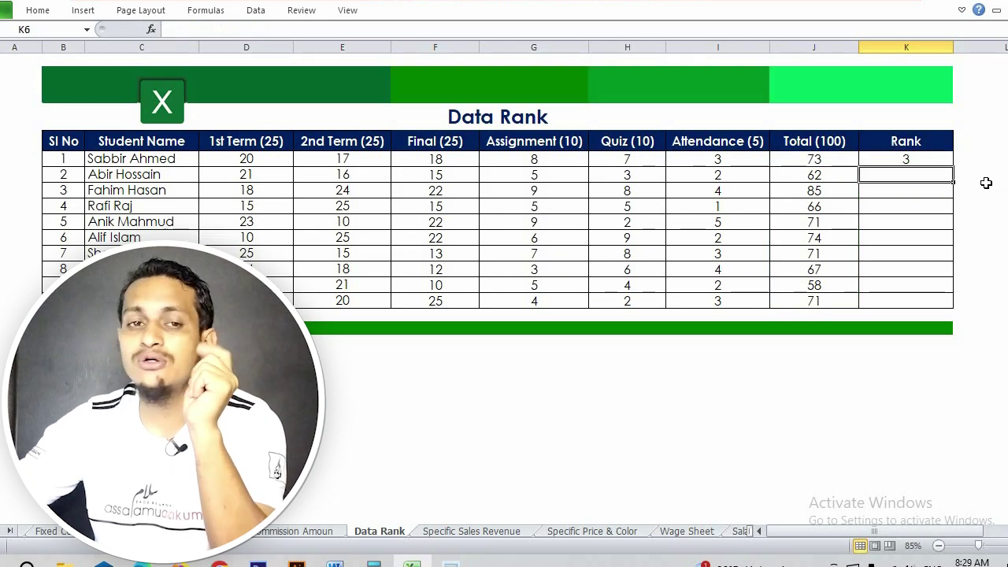
pyautogui.click(911, 161)
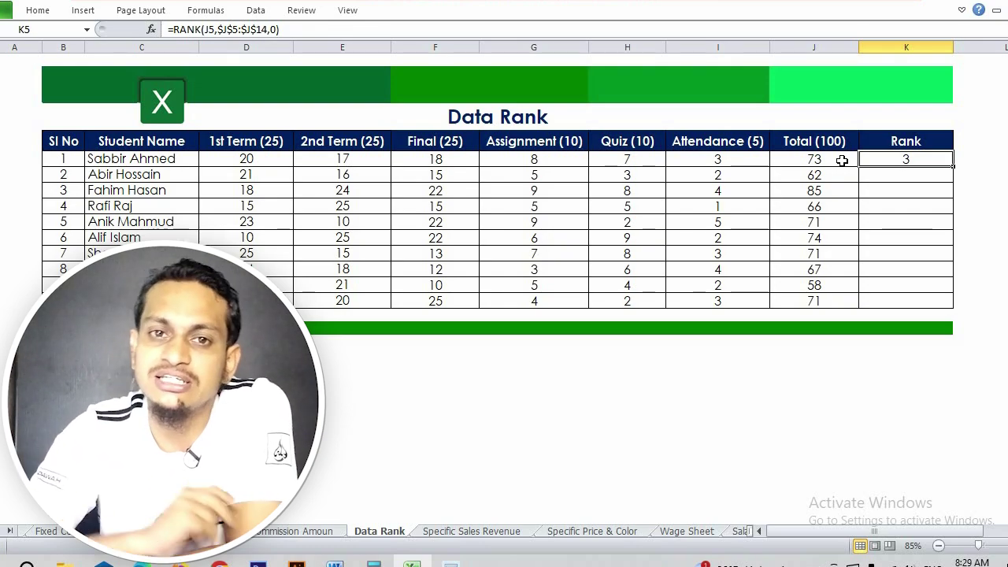
pyautogui.doubleClick(953, 166)
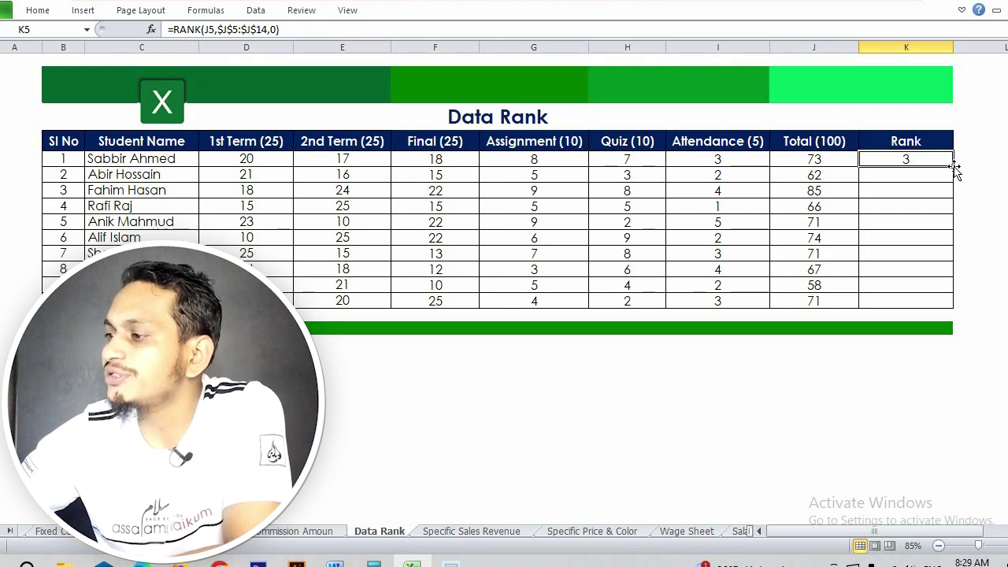
# Examine the first, second and third places in the Rank column against the corresponding totals
pyautogui.click(984, 211)
pyautogui.press('Up')
pyautogui.press('Left')
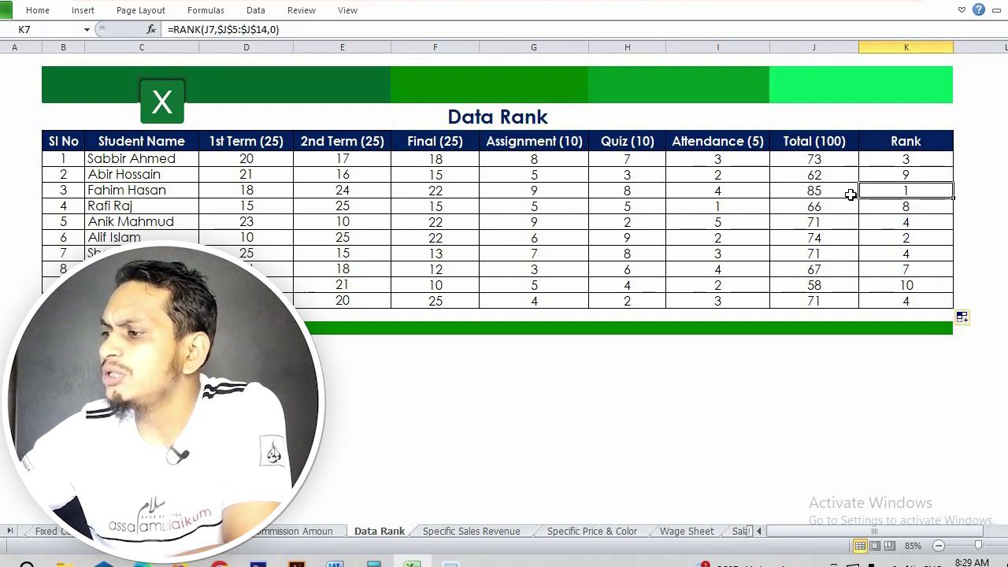
pyautogui.press('Left')
pyautogui.click(873, 193)
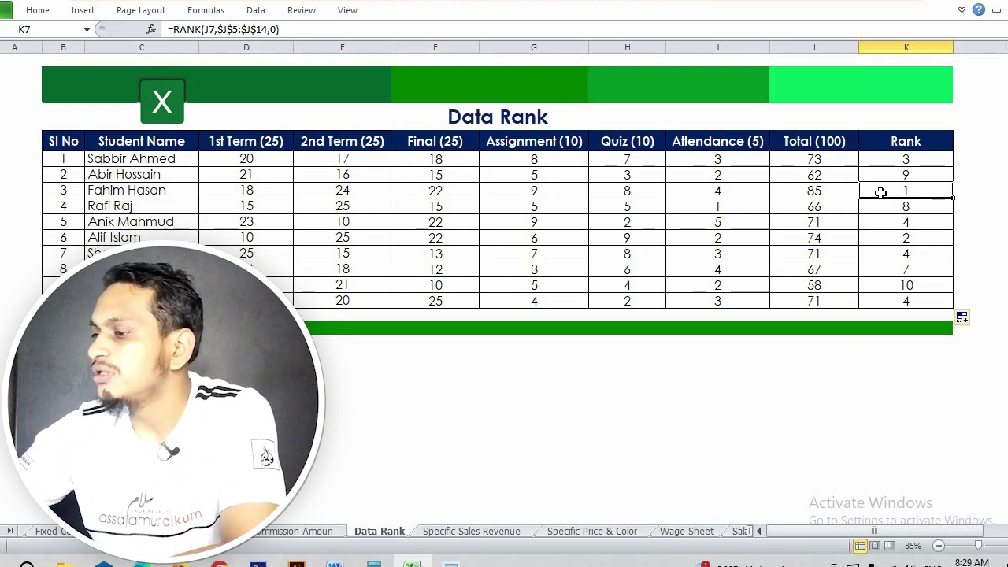
pyautogui.click(889, 161)
pyautogui.click(890, 175)
pyautogui.click(895, 189)
pyautogui.click(896, 236)
pyautogui.click(889, 162)
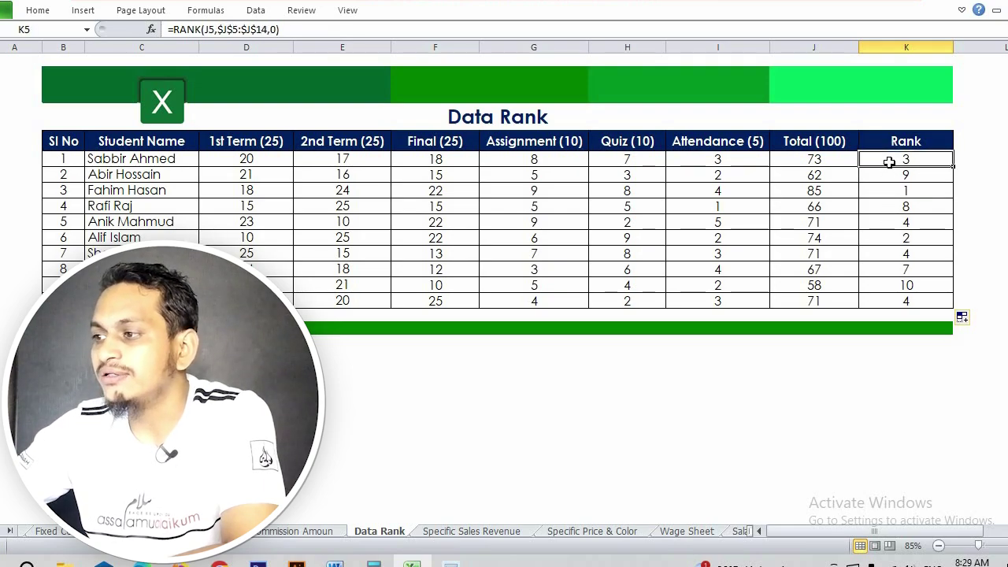
# Check the ranks of the students in rows 9, 11 and 14, and compare the lower-placed students' totals with their ranks
pyautogui.click(892, 222)
pyautogui.click(887, 252)
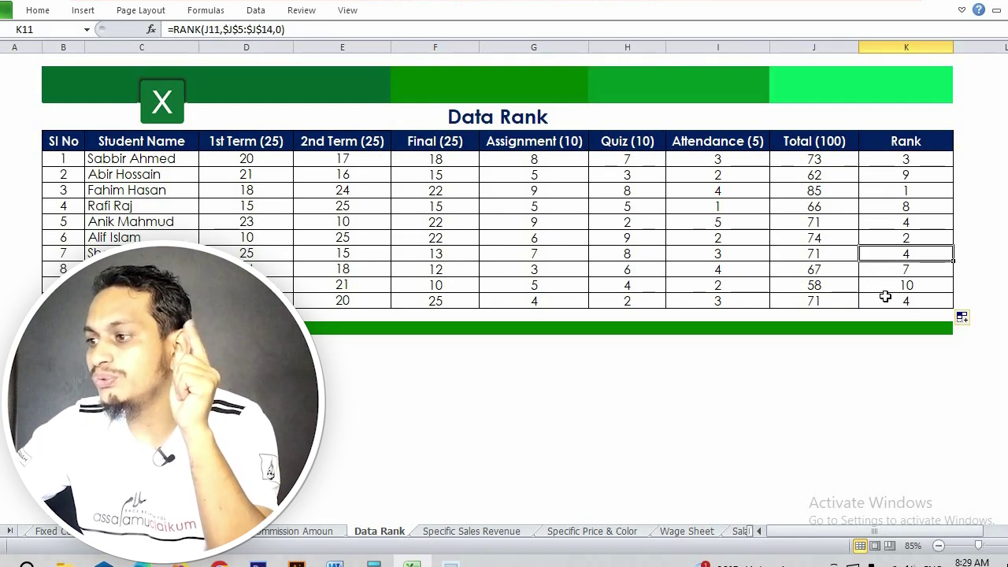
pyautogui.click(888, 297)
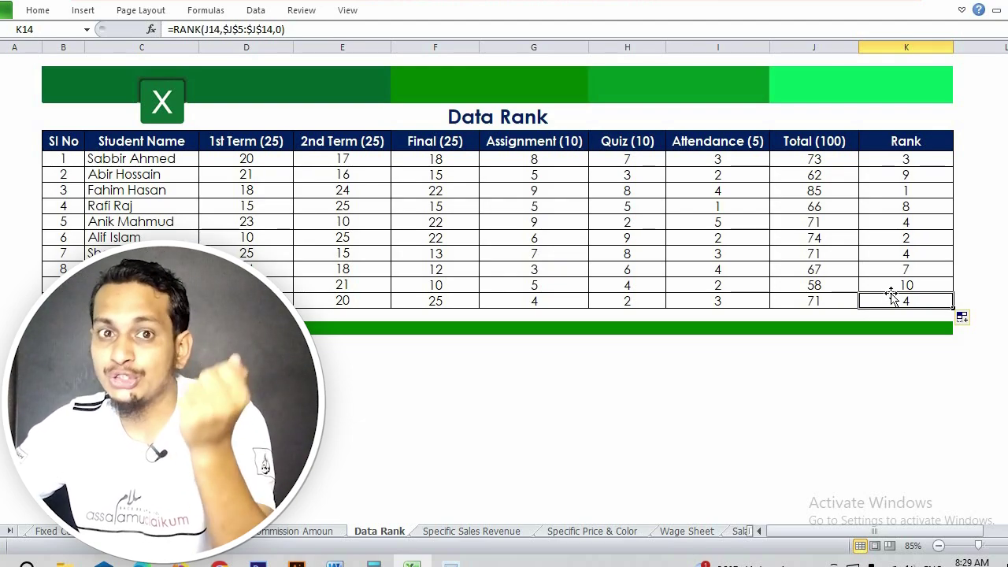
pyautogui.click(891, 253)
pyautogui.click(892, 223)
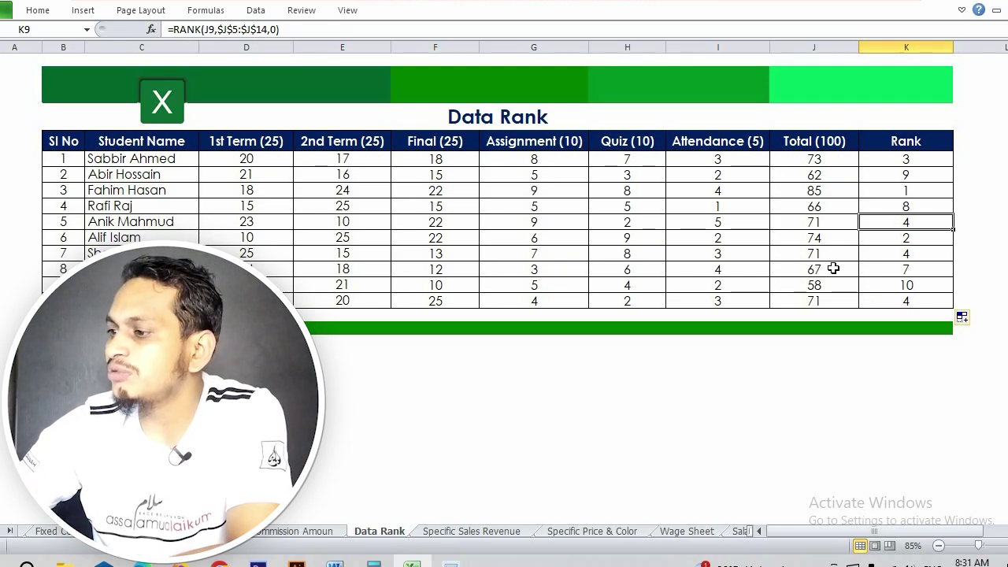
pyautogui.click(871, 270)
pyautogui.press('Left')
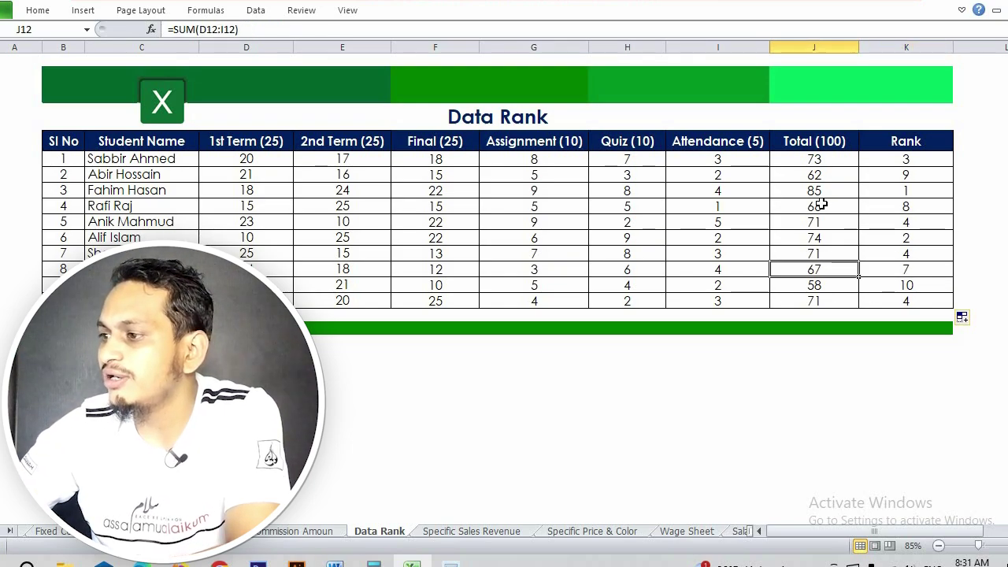
pyautogui.click(819, 206)
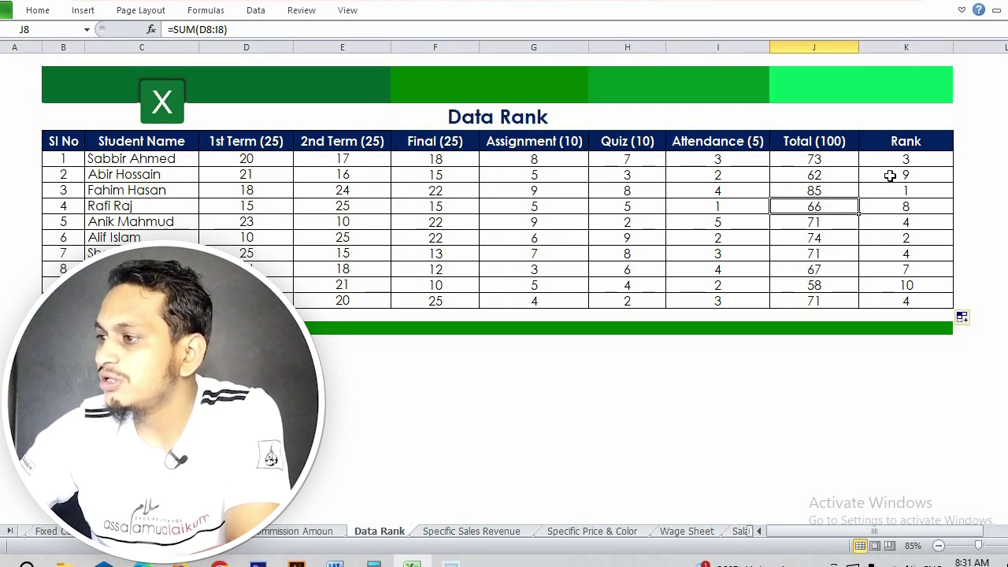
pyautogui.press('Up')
pyautogui.press('Up')
pyautogui.click(836, 286)
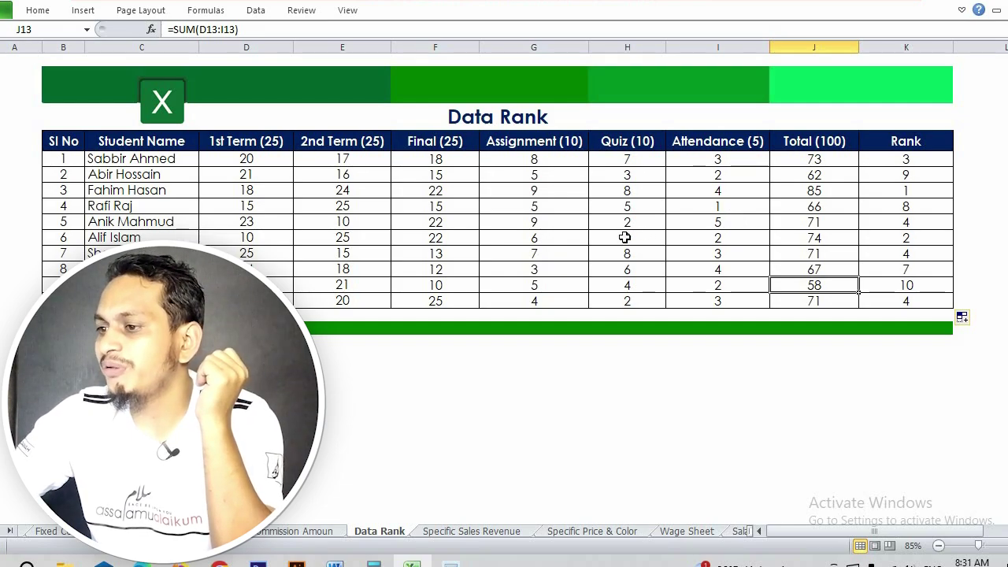
# Set the row 9 student's Final mark in F9 to 25 and 2nd Term mark in E9 to 20
pyautogui.click(442, 223)
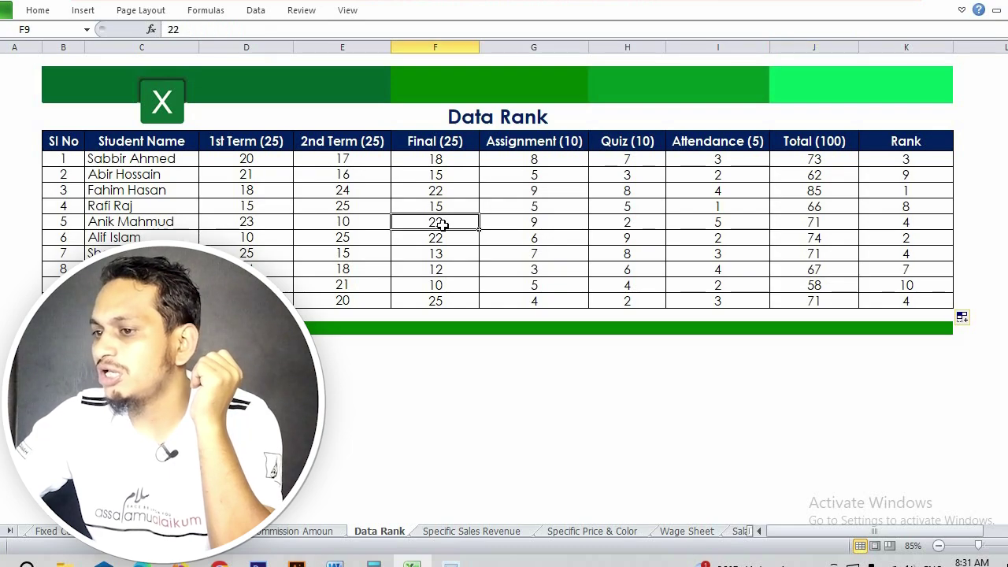
pyautogui.write('25')
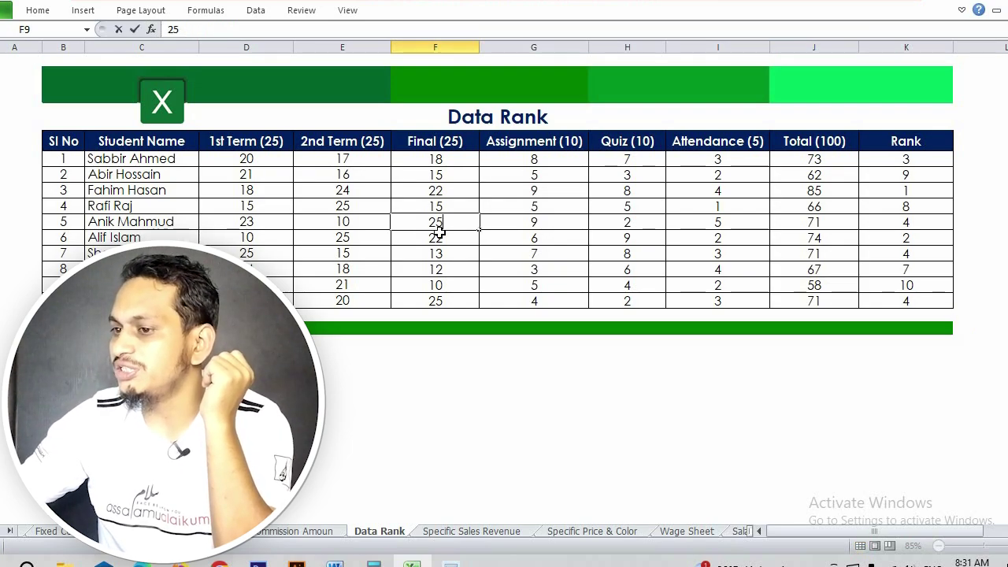
pyautogui.click(419, 379)
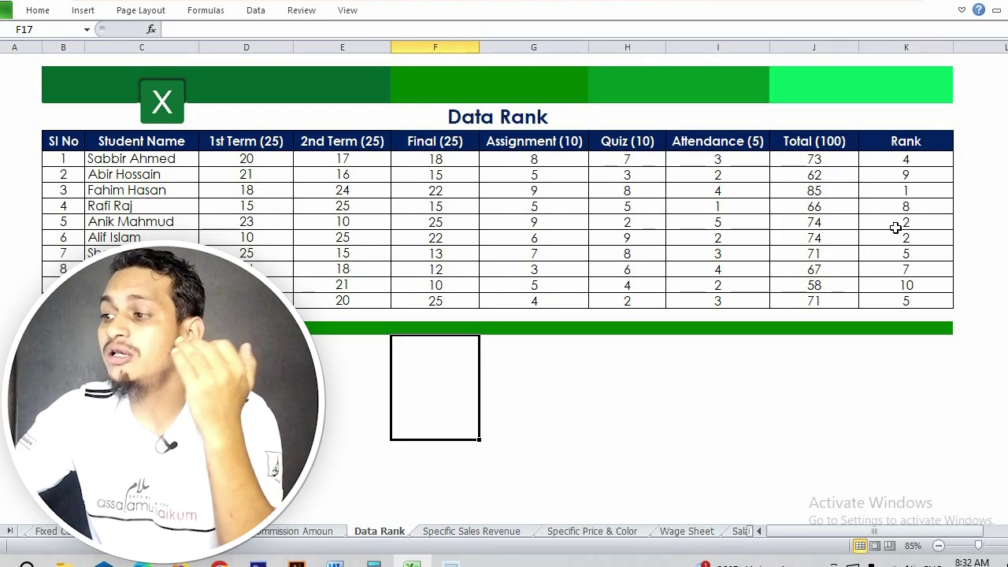
pyautogui.click(358, 222)
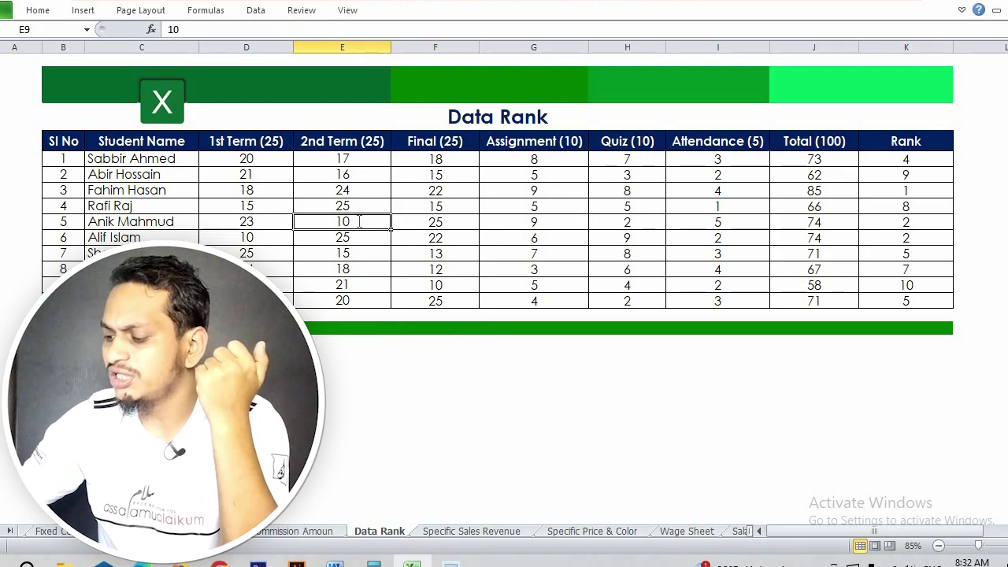
pyautogui.write('20')
pyautogui.press('Return')
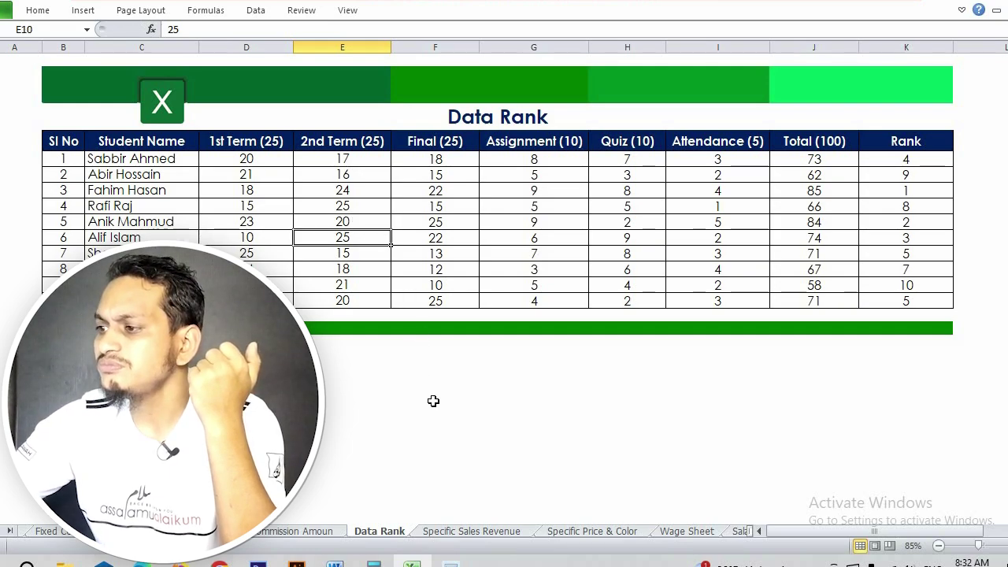
pyautogui.click(433, 401)
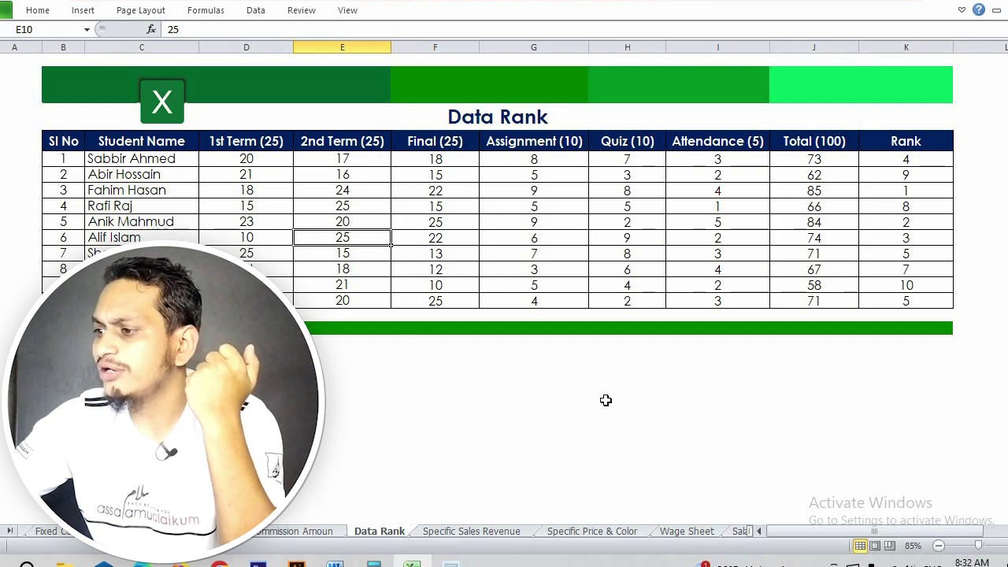
# Examine the recalculated ranks in K5:K14, comparing the top places and the tied students in rows 11 and 14
pyautogui.click(892, 160)
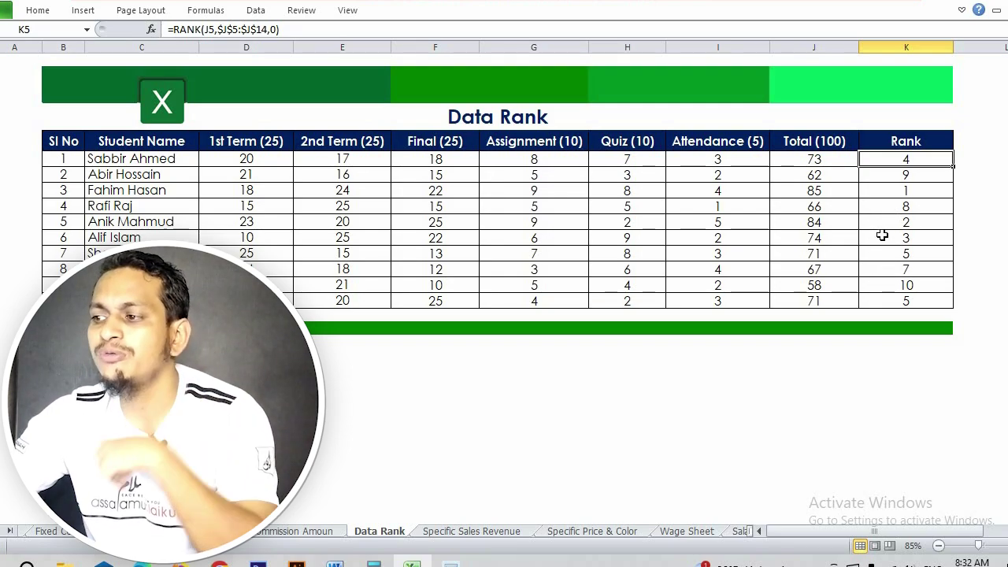
pyautogui.click(898, 191)
pyautogui.click(892, 227)
pyautogui.click(883, 238)
pyautogui.press('Up')
pyautogui.press('Up')
pyautogui.press('Up')
pyautogui.press('Up')
pyautogui.press('Up')
pyautogui.click(882, 255)
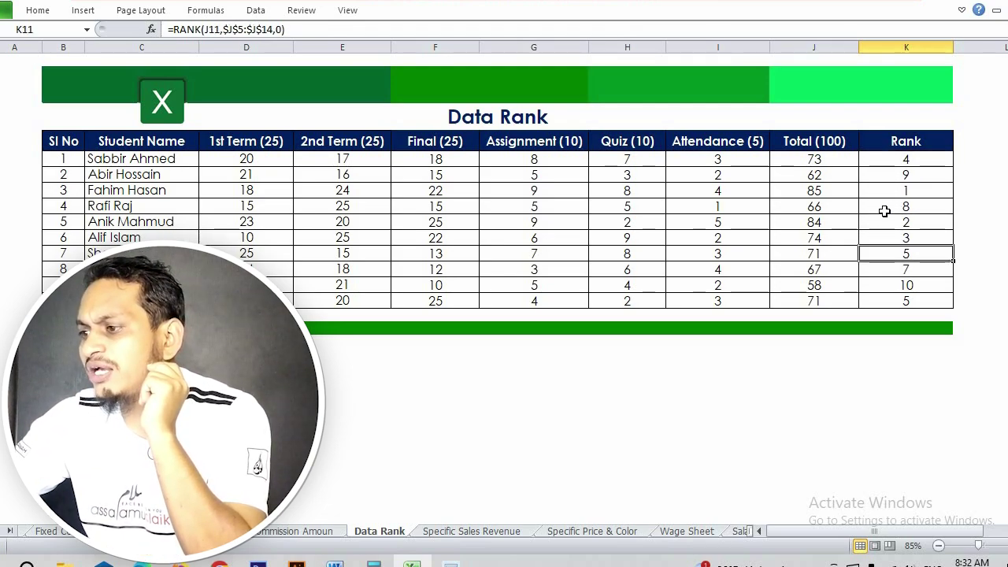
pyautogui.click(881, 303)
pyautogui.press('Up')
pyautogui.press('Up')
pyautogui.press('Up')
pyautogui.press('Down')
pyautogui.press('Down')
pyautogui.press('Down')
pyautogui.press('Up')
pyautogui.press('Up')
pyautogui.press('Up')
pyautogui.press('Down')
pyautogui.press('Down')
pyautogui.press('Down')
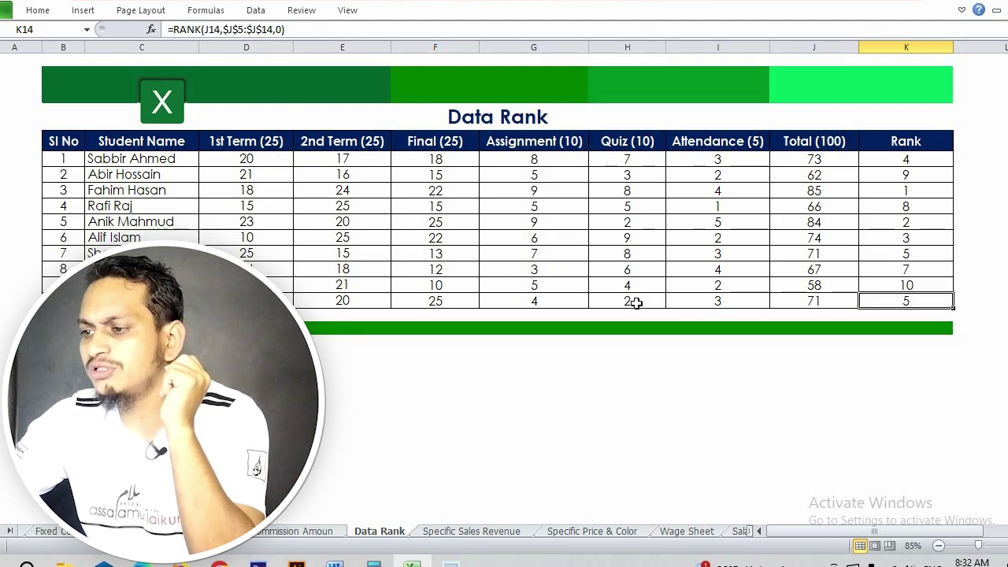
# Set the last student's Quiz mark in H14 to 10
pyautogui.click(636, 303)
pyautogui.write('10')
pyautogui.press('Return')
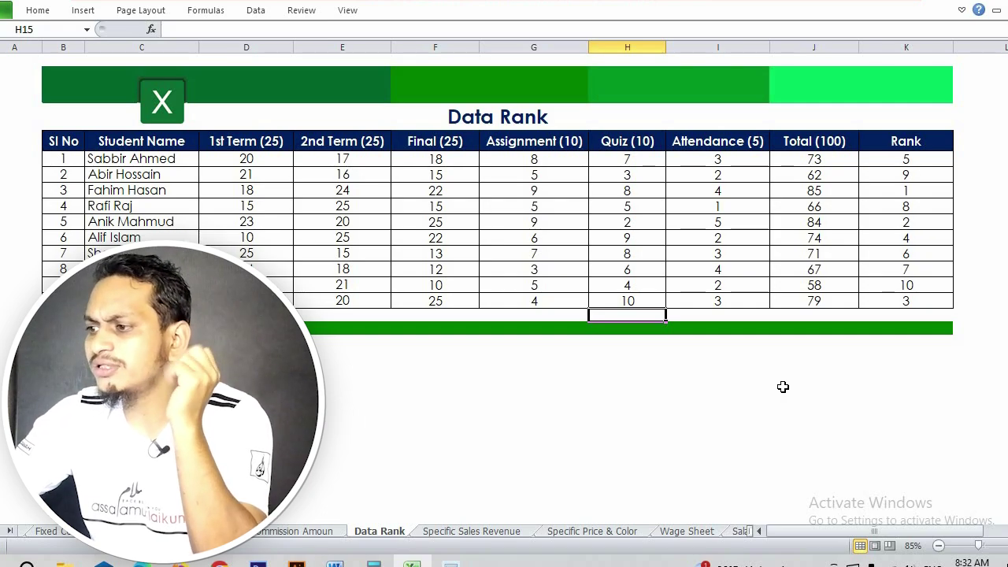
pyautogui.click(783, 387)
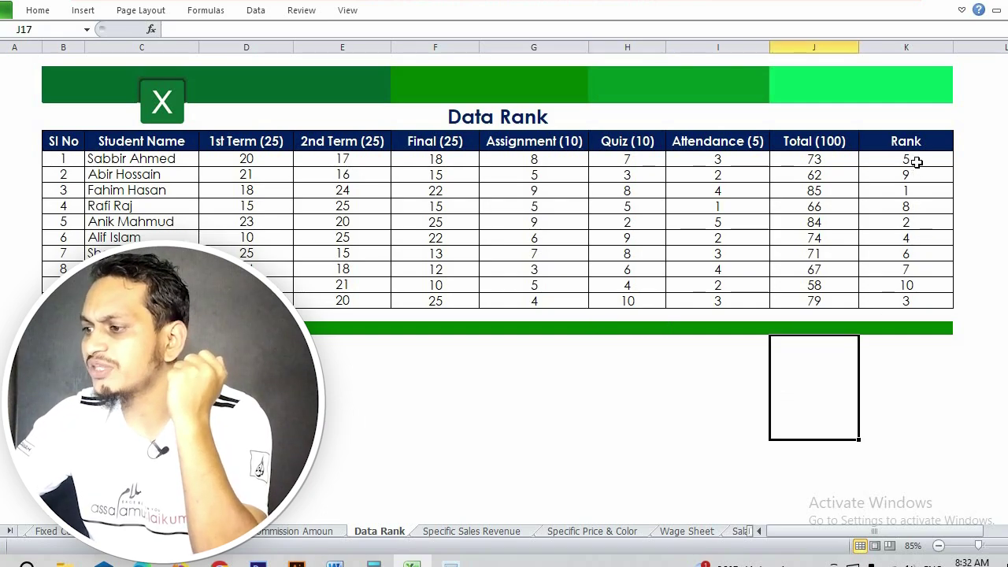
# Review the Rank column from first to last place to check the order after the Quiz mark change
pyautogui.click(918, 189)
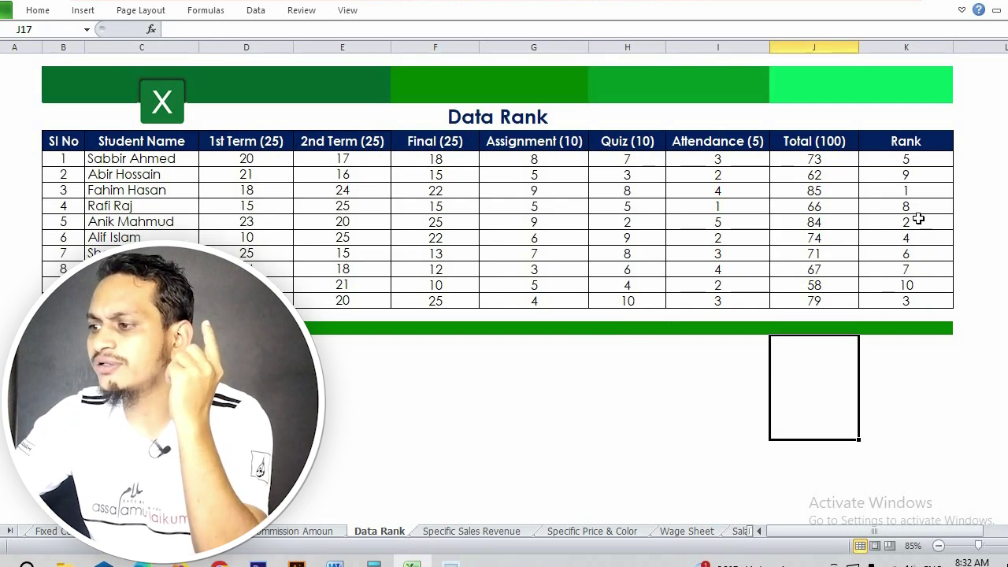
pyautogui.press('Down')
pyautogui.press('Down')
pyautogui.press('Down')
pyautogui.press('Down')
pyautogui.press('Down')
pyautogui.press('Down')
pyautogui.press('Down')
pyautogui.press('Up')
pyautogui.press('Up')
pyautogui.press('Up')
pyautogui.press('Up')
pyautogui.press('Up')
pyautogui.press('Up')
pyautogui.press('Up')
pyautogui.press('Up')
pyautogui.press('Up')
pyautogui.press('Down')
pyautogui.press('Down')
pyautogui.press('Down')
pyautogui.press('Down')
pyautogui.press('Down')
pyautogui.press('Down')
pyautogui.press('Down')
pyautogui.press('Down')
pyautogui.press('Up')
pyautogui.press('Up')
pyautogui.press('Up')
pyautogui.press('Up')
pyautogui.press('Up')
pyautogui.press('Up')
pyautogui.press('Up')
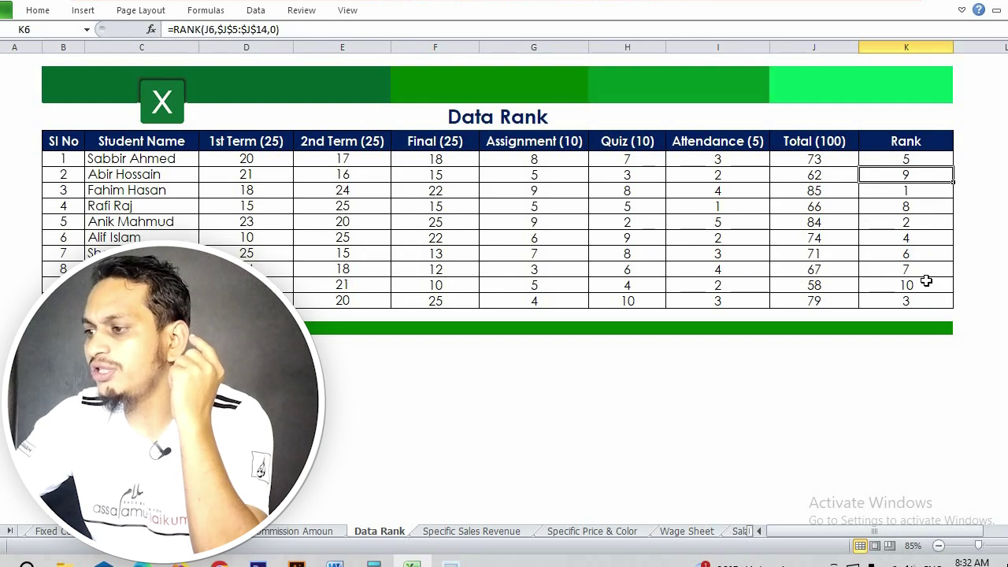
pyautogui.click(923, 282)
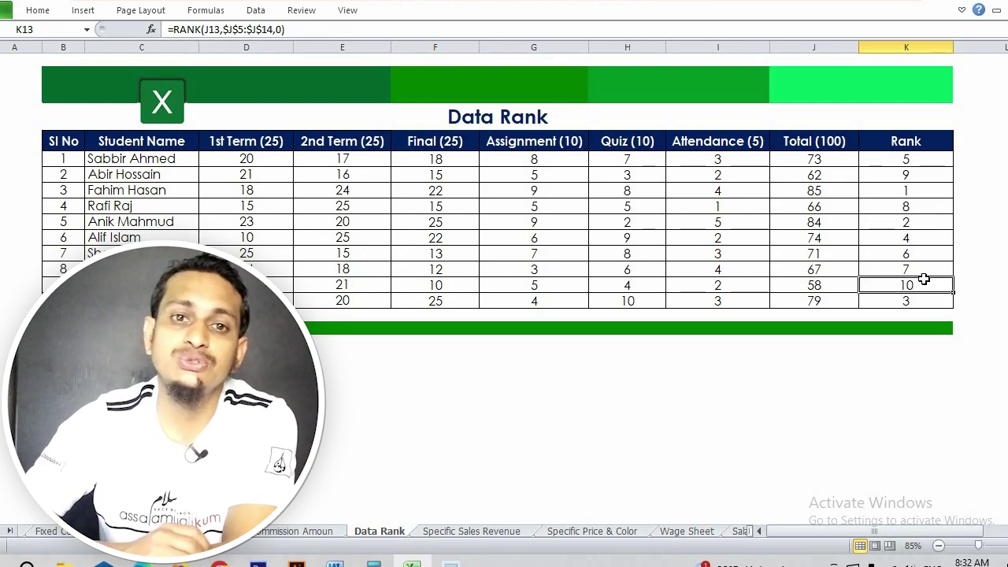